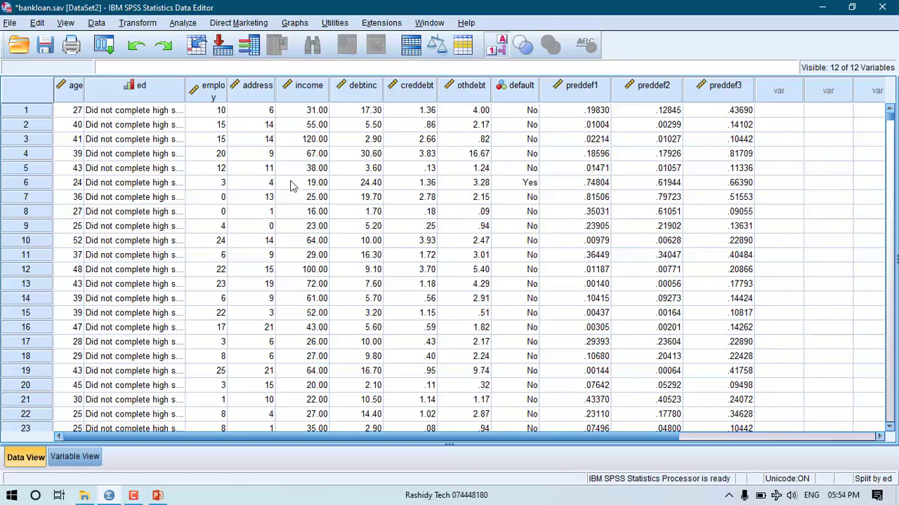
Step: Start a Descriptives analysis with household income as its variable
left_click(183, 22)
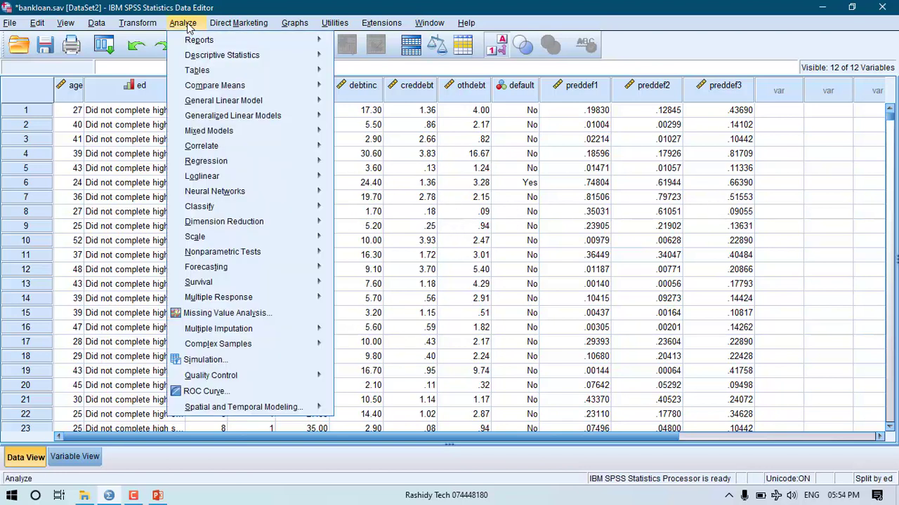
mouse_move(221, 60)
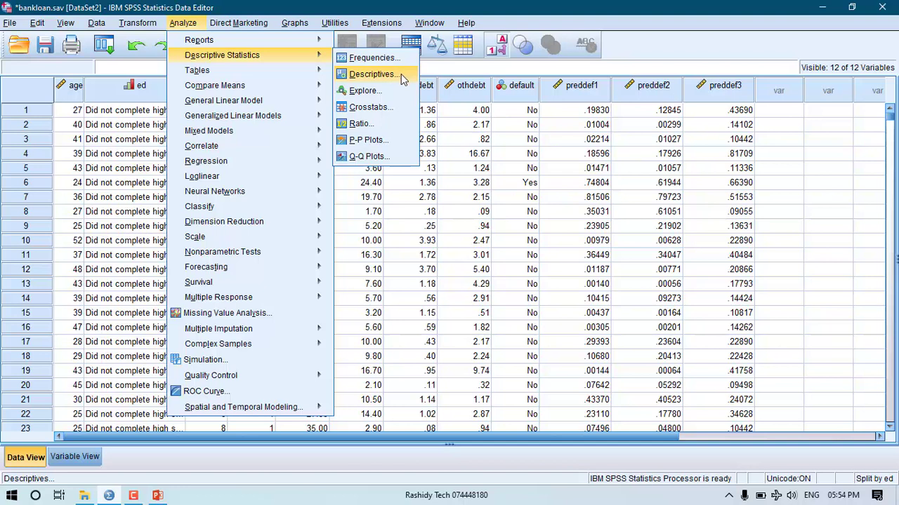
left_click(395, 75)
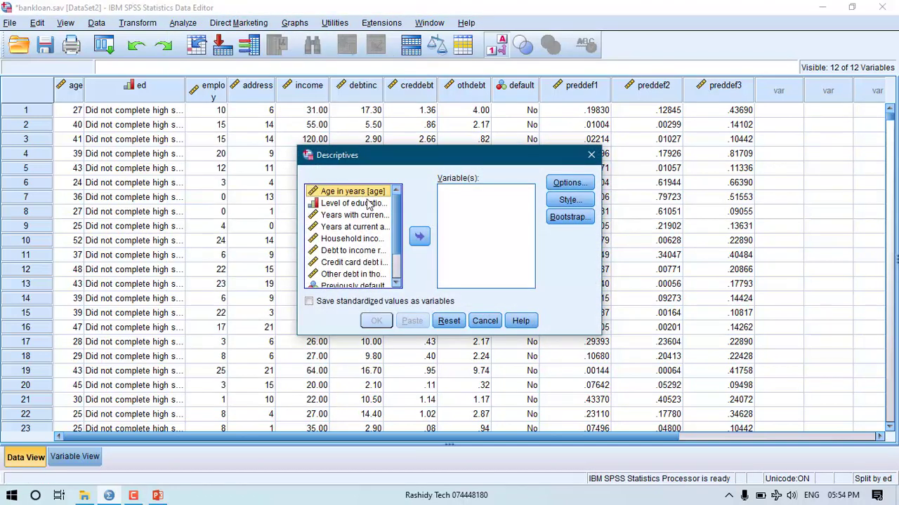
left_click(356, 247)
left_click(420, 237)
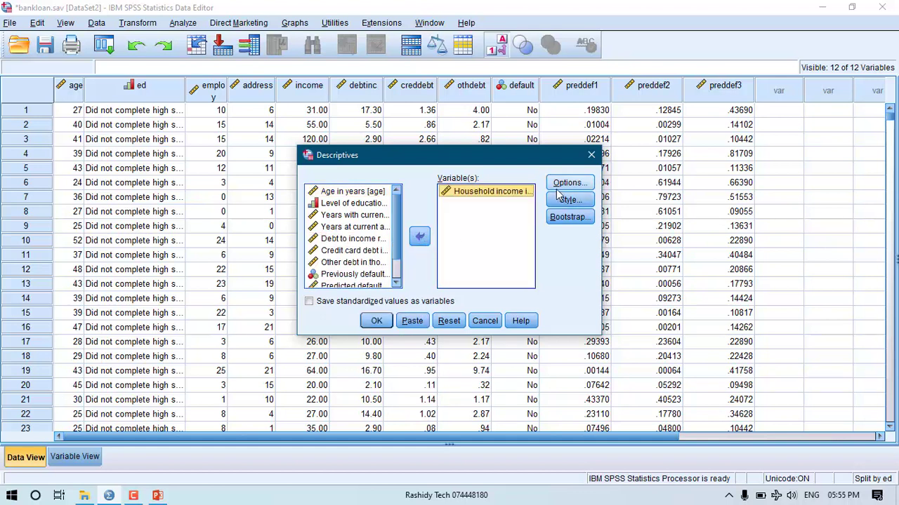
Step: Add variance, range and sum to the statistics computed for household income
left_click(559, 184)
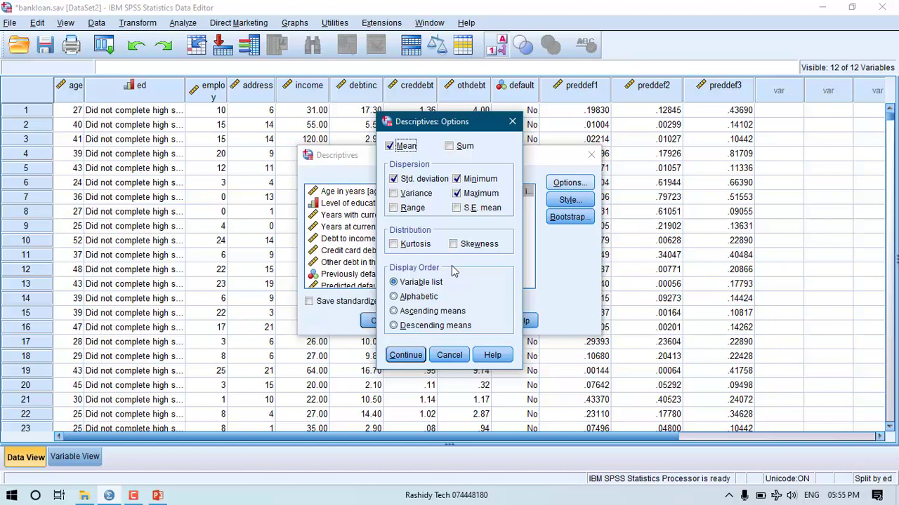
left_click(414, 194)
left_click(412, 210)
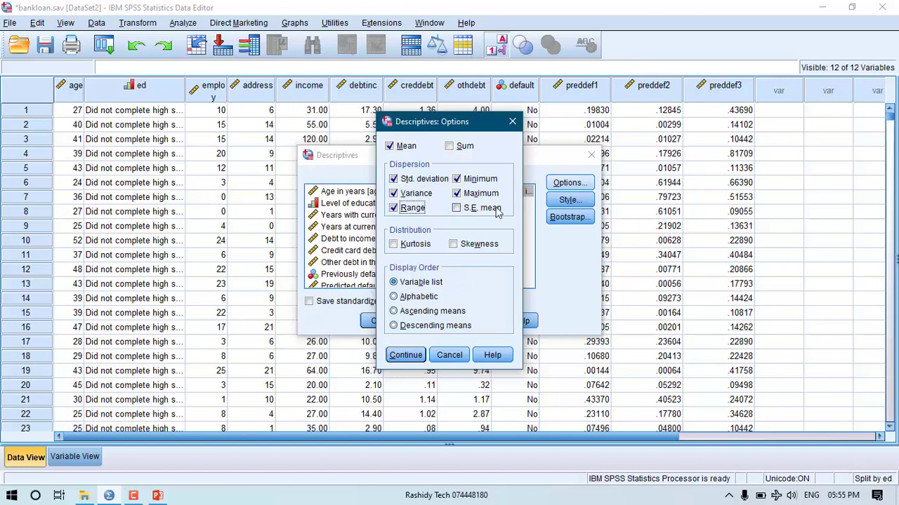
left_click(462, 150)
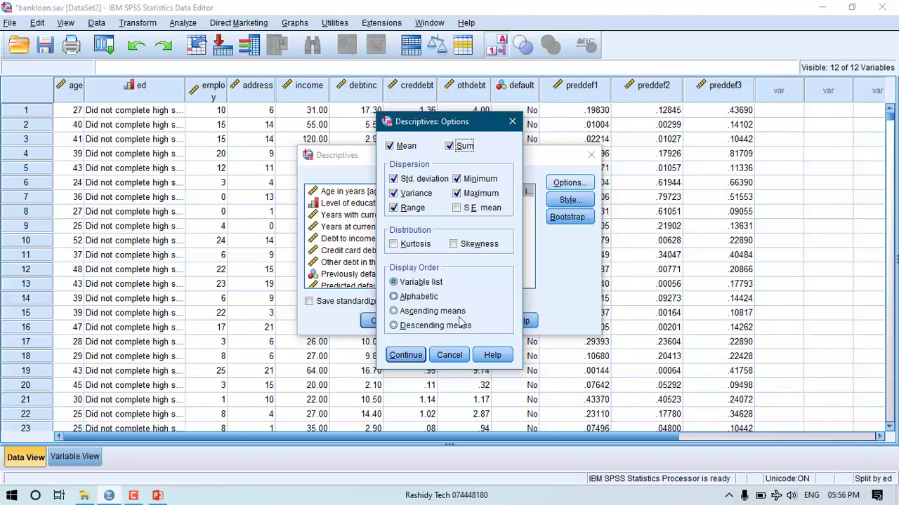
left_click(405, 354)
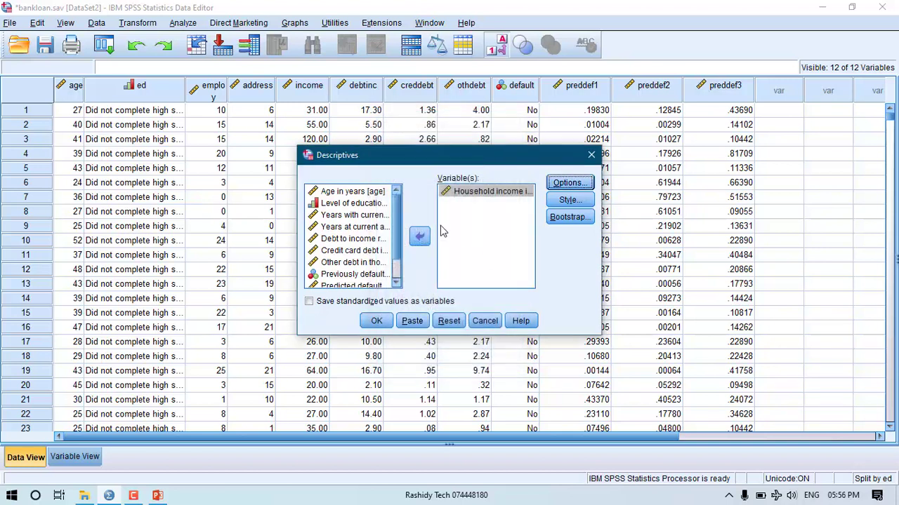
Step: Run the descriptives with standardized values saved as variables, and close the output without saving it
left_click(349, 302)
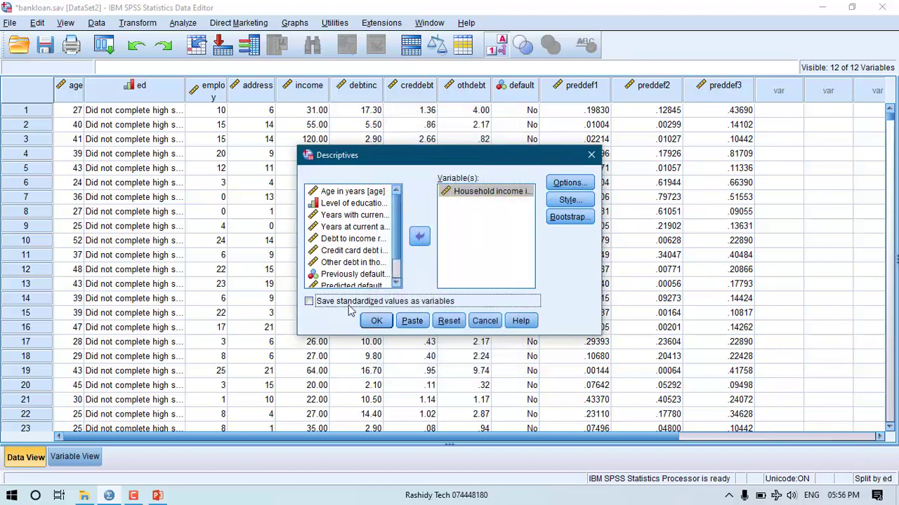
left_click(377, 321)
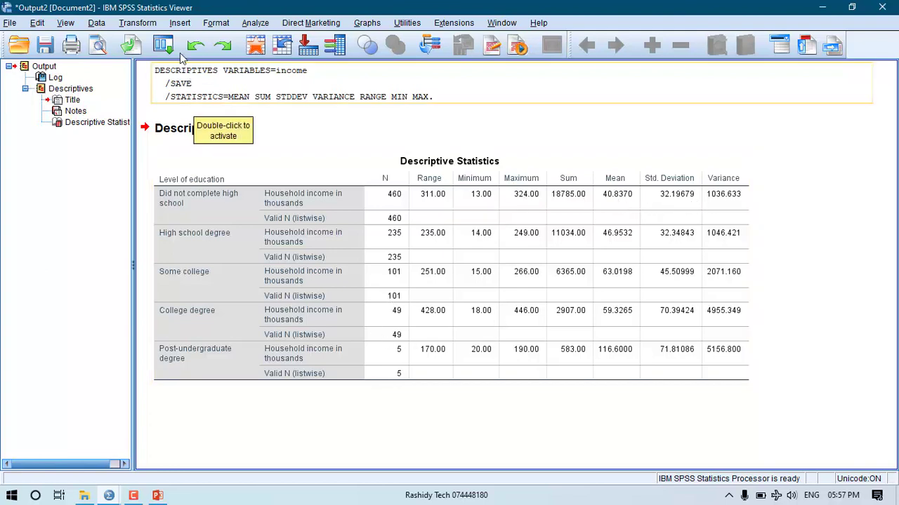
key("alt+F4")
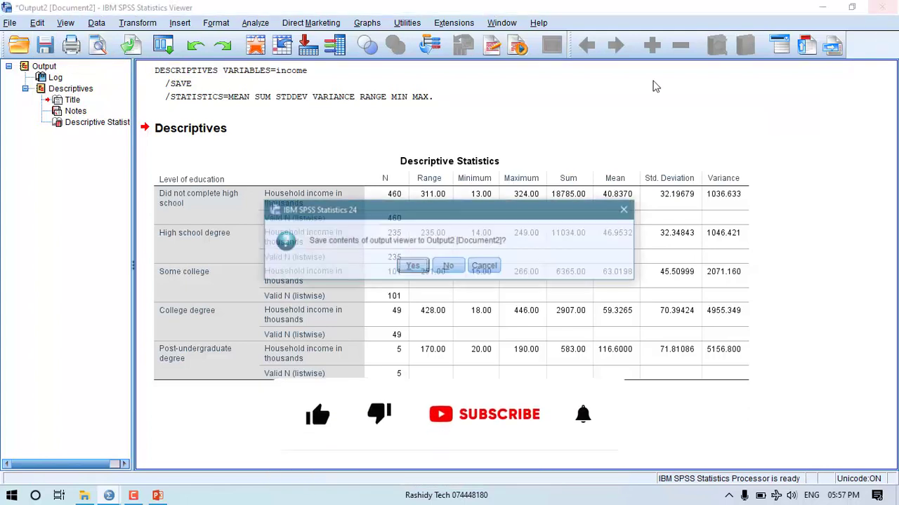
left_click(447, 265)
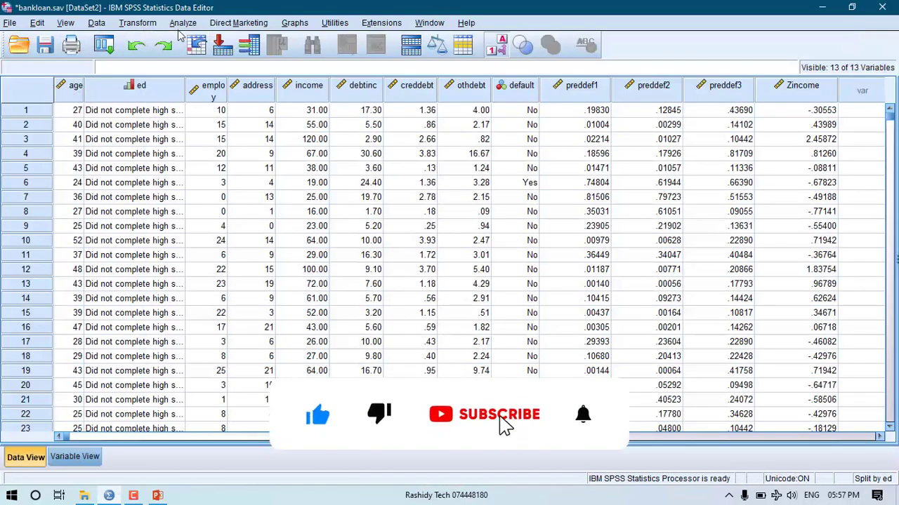
Step: Start a Frequencies analysis of Age in years and include quartiles in its statistics
left_click(183, 23)
mouse_move(231, 63)
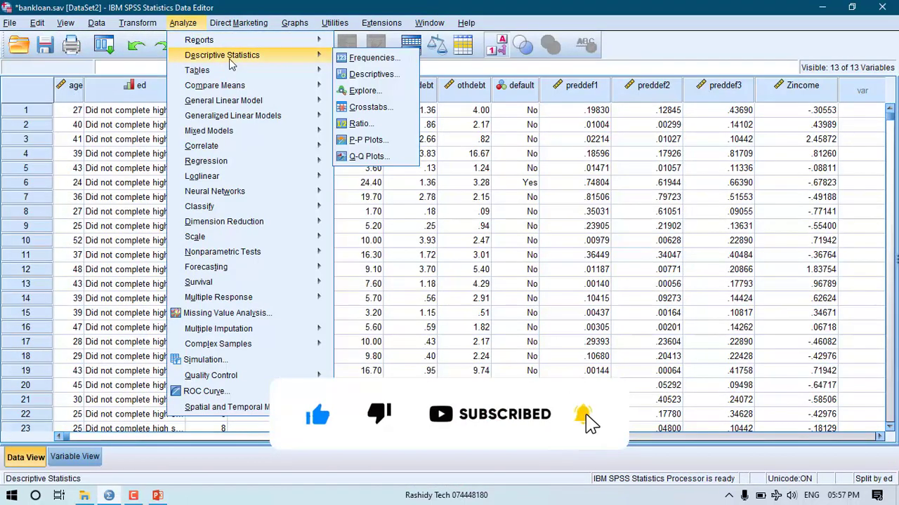
left_click(370, 57)
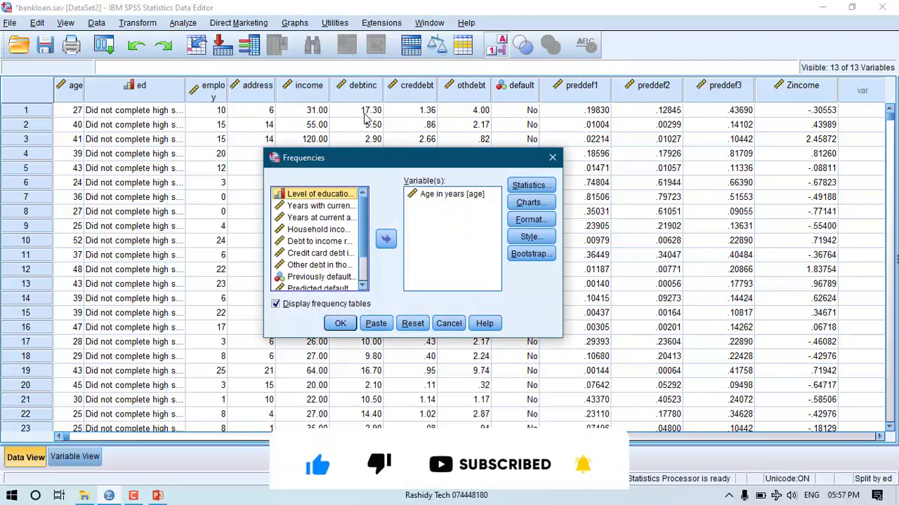
left_click(530, 191)
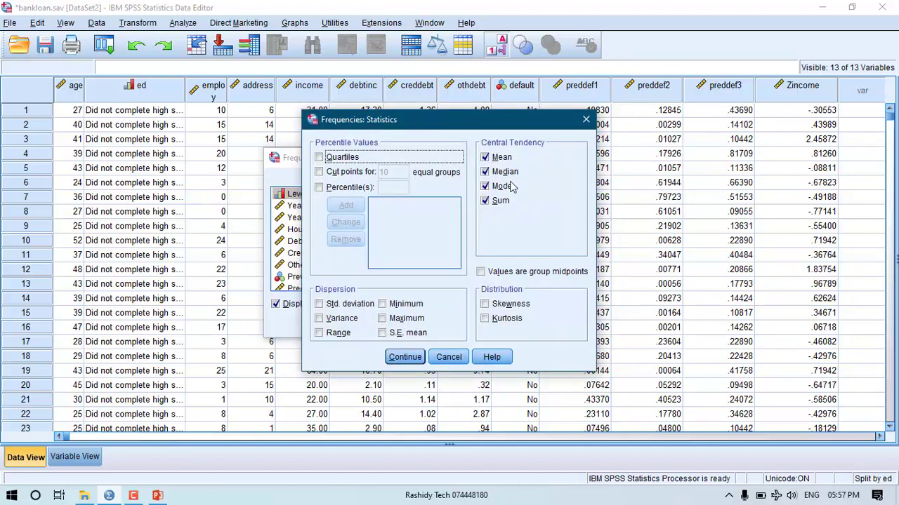
left_click(355, 159)
Step: Add percentile 75 to the frequency statistics for age and accept the statistics settings
left_click(356, 193)
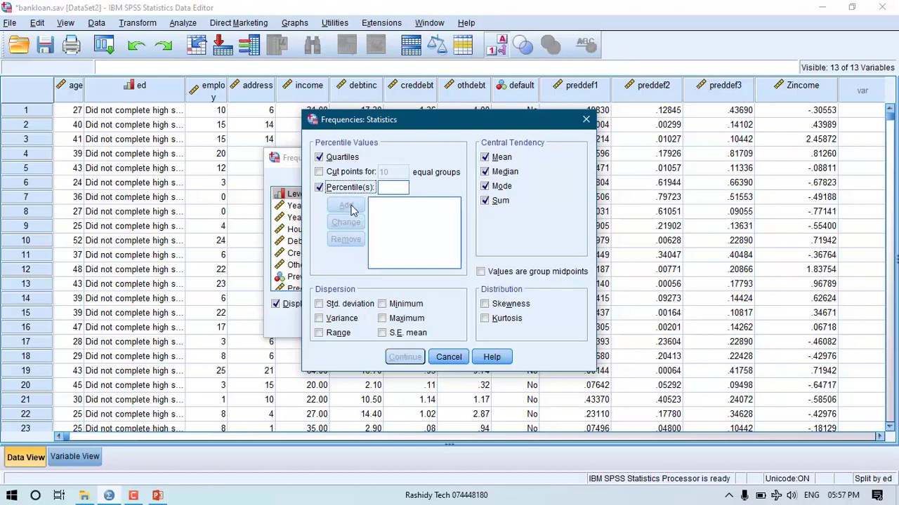
left_click(394, 188)
type("5")
key("BackSpace")
type("75")
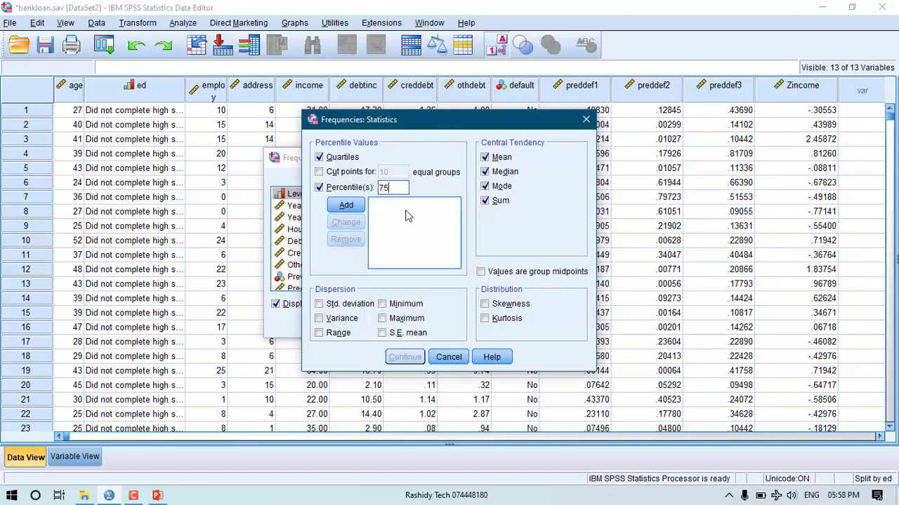
left_click(345, 205)
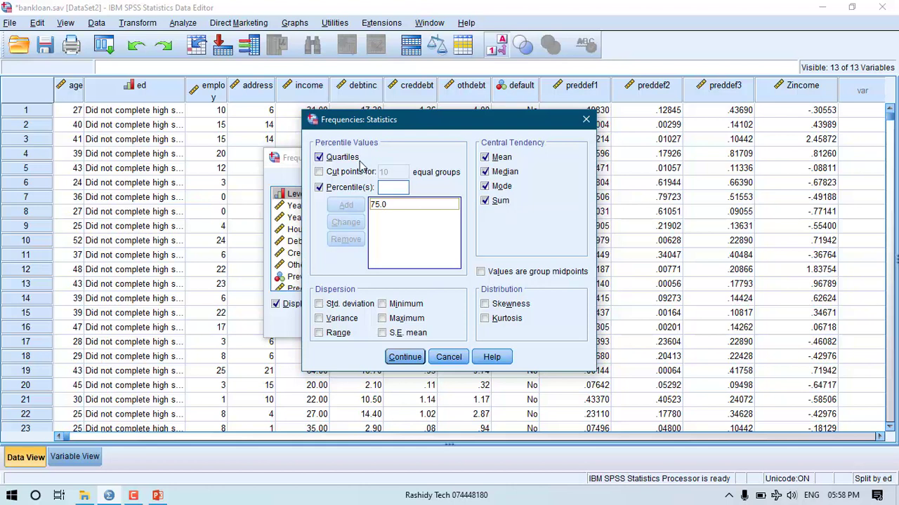
left_click(402, 356)
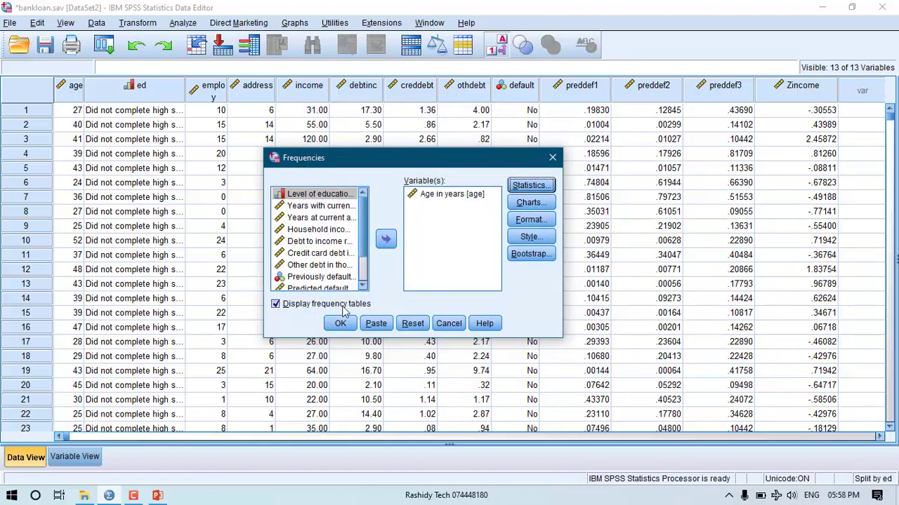
Step: Set the chart type to bar charts for the age frequencies and run the analysis
left_click(531, 202)
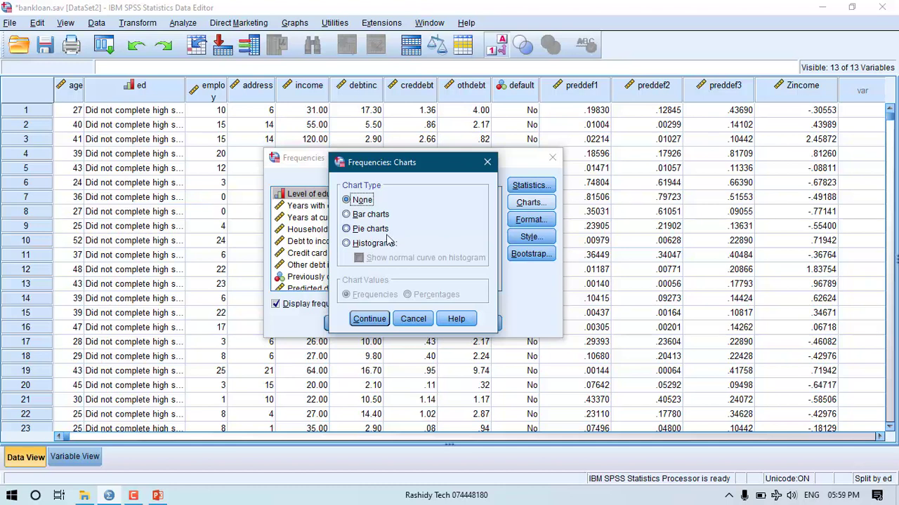
left_click(374, 215)
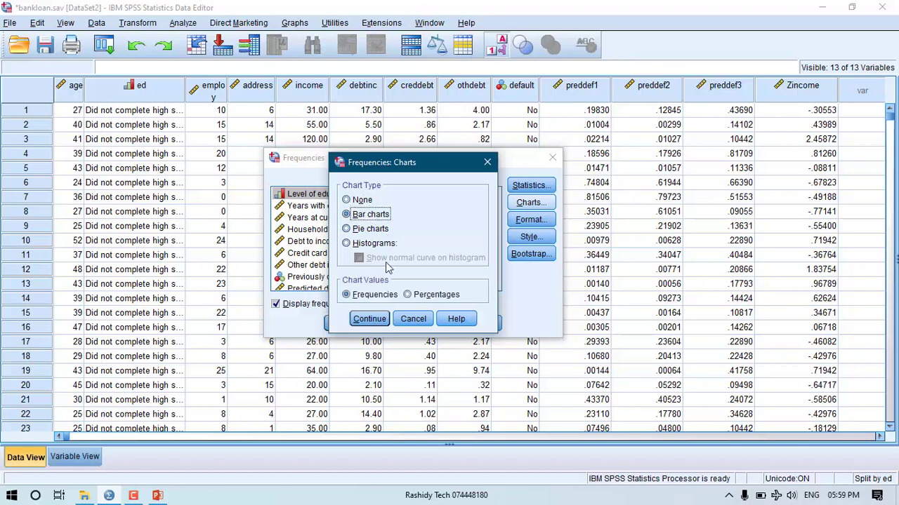
left_click(380, 320)
left_click(355, 328)
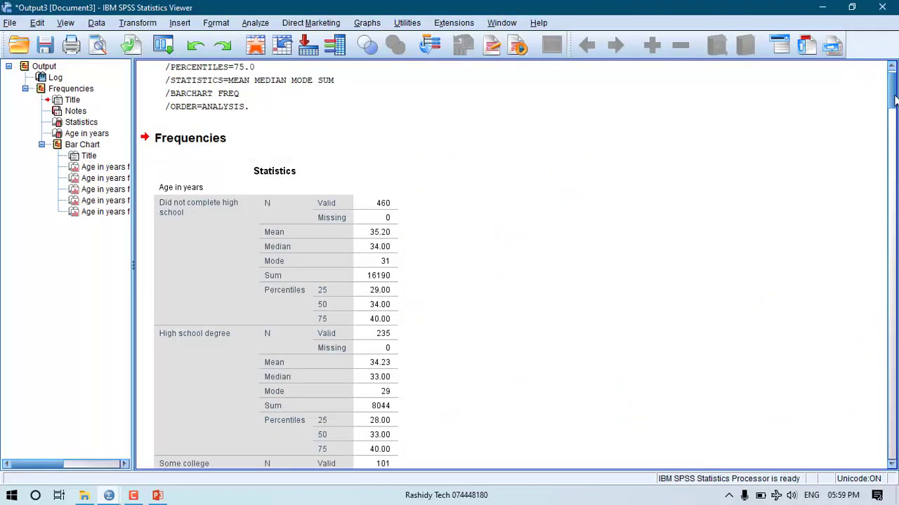
Step: Examine the age statistics for each level of education in the frequencies output
left_click_drag(895, 100, 895, 110)
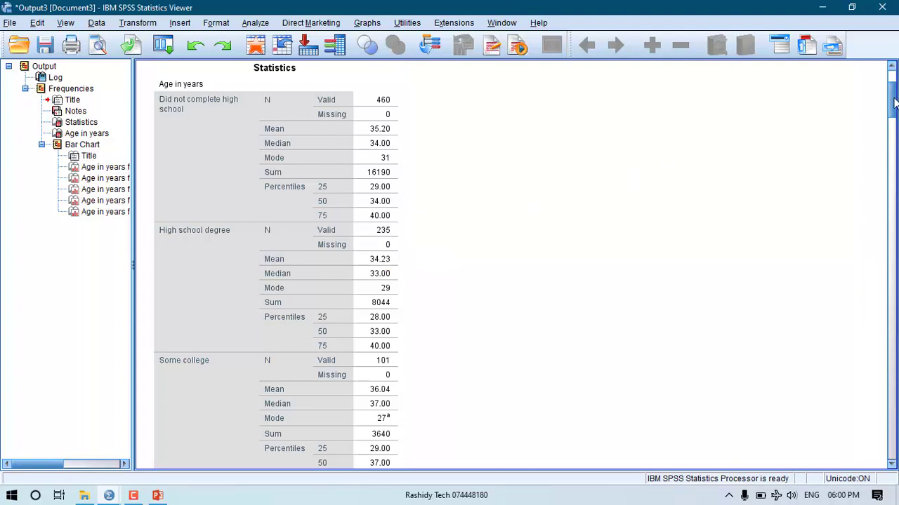
left_click_drag(894, 103, 894, 138)
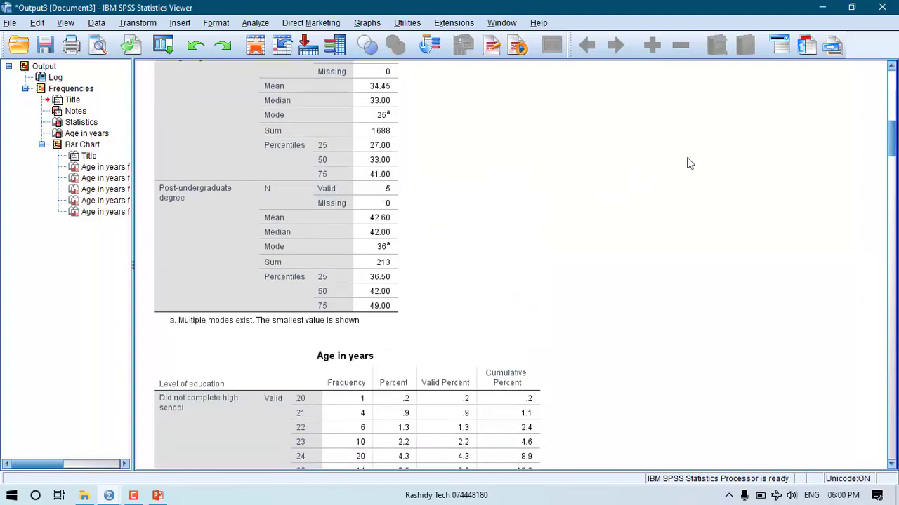